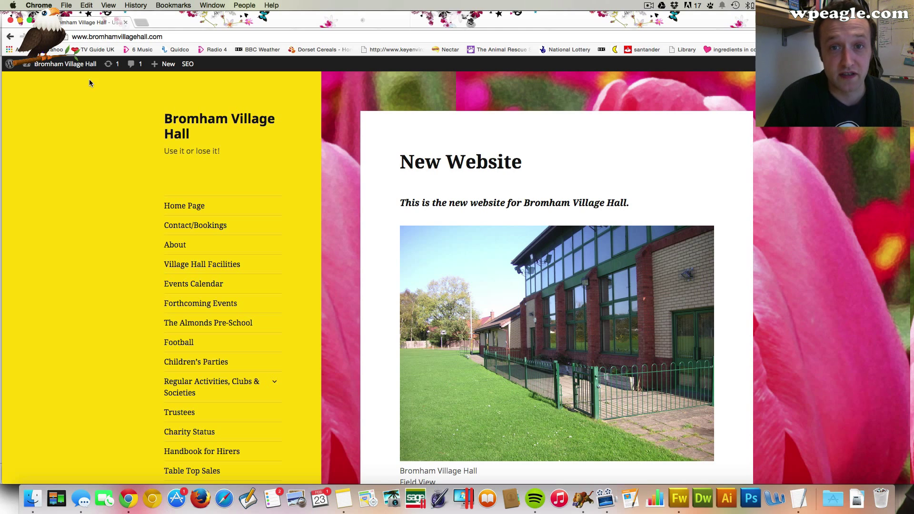
Find the Menu Icons plugin by searching 'menu icons', then install and activate it
mouse_move(66, 66)
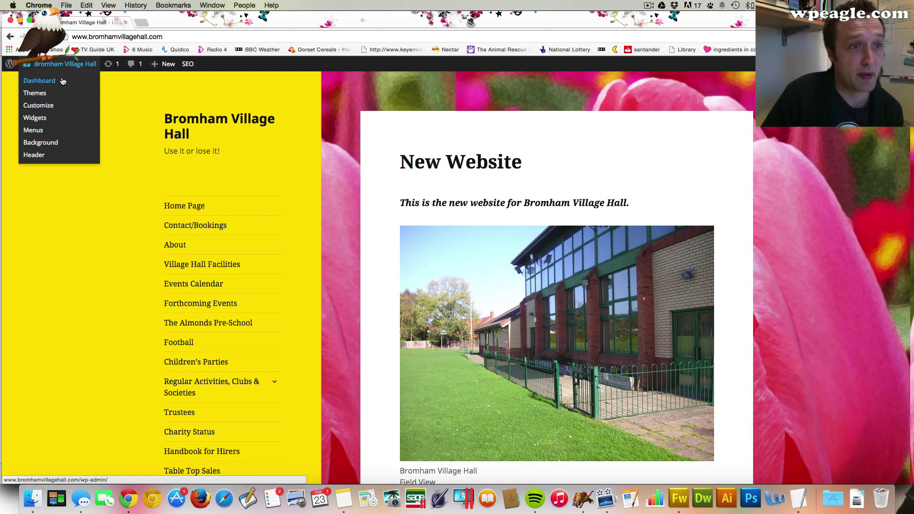
click(63, 82)
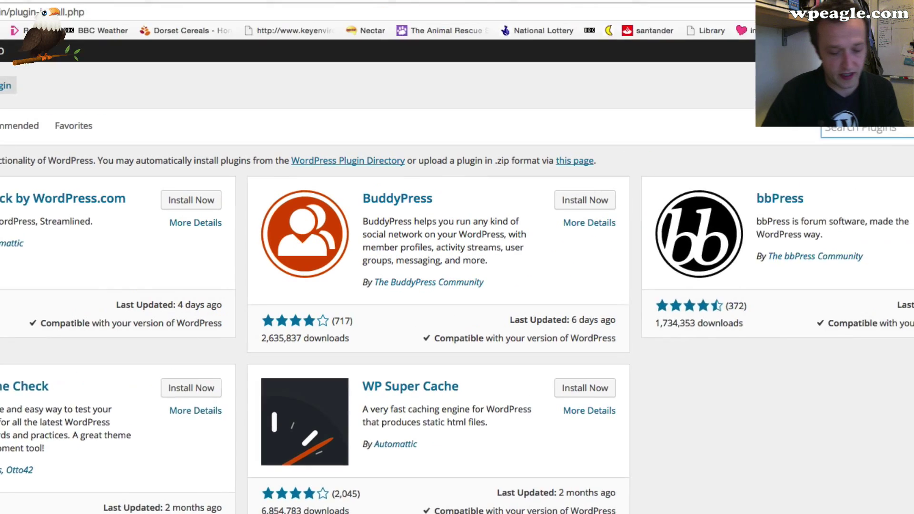
text(menu icons)
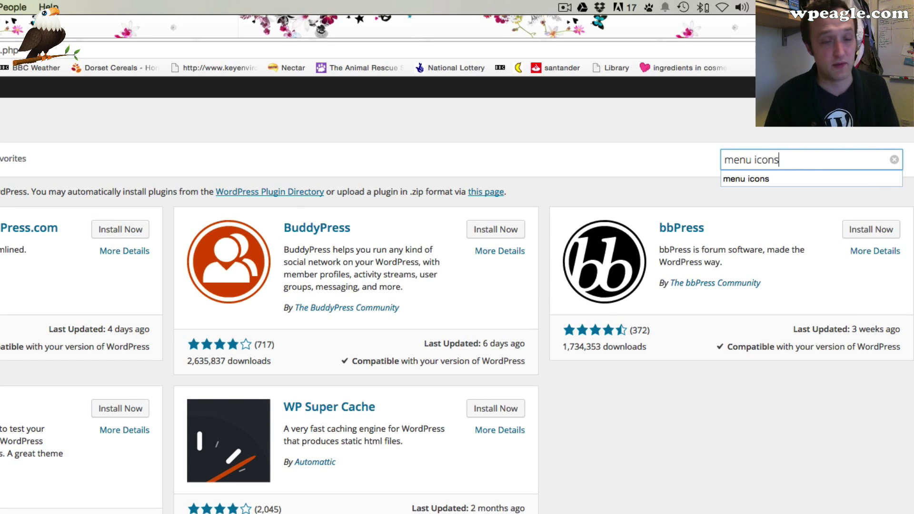
key(Return)
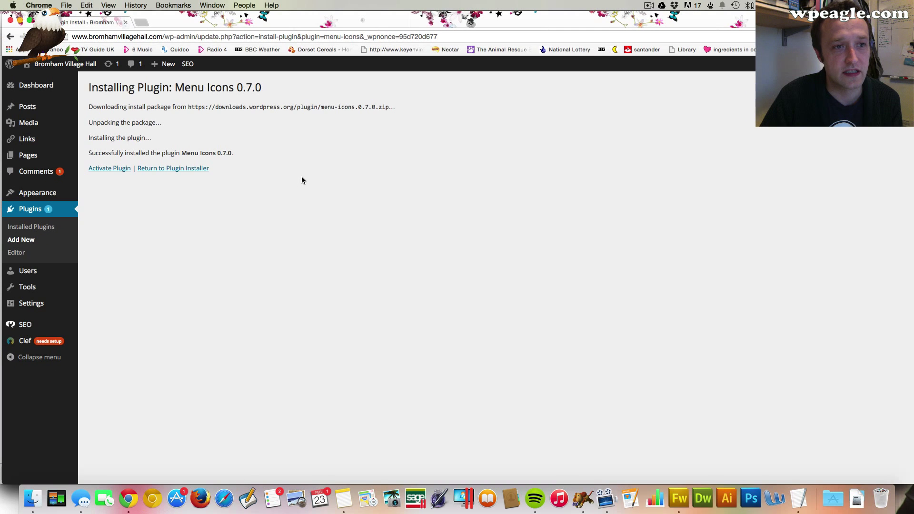
click(98, 169)
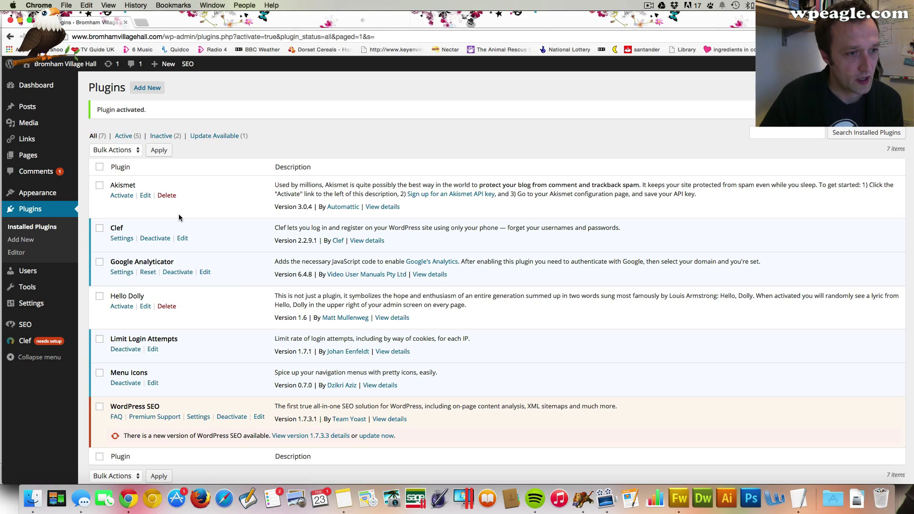
mouse_move(55, 195)
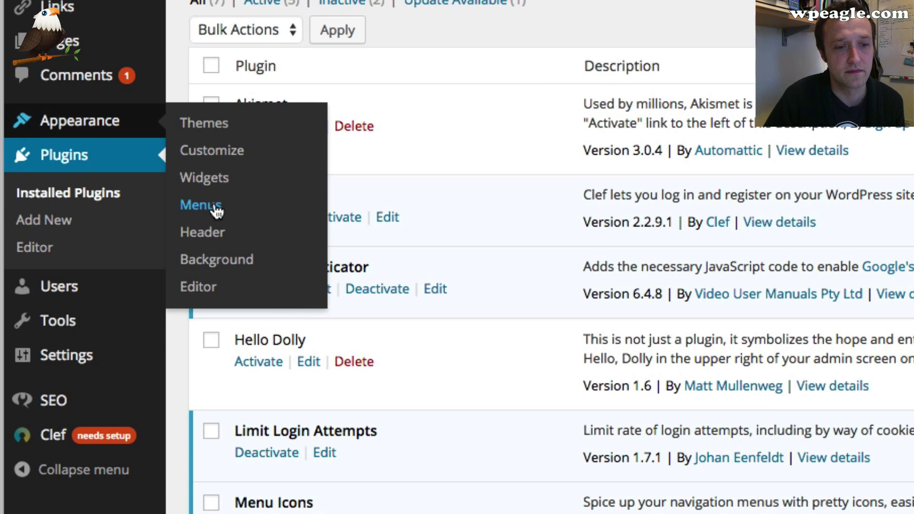
In the menu editor, give the Home Page menu item the Home house icon
click(201, 205)
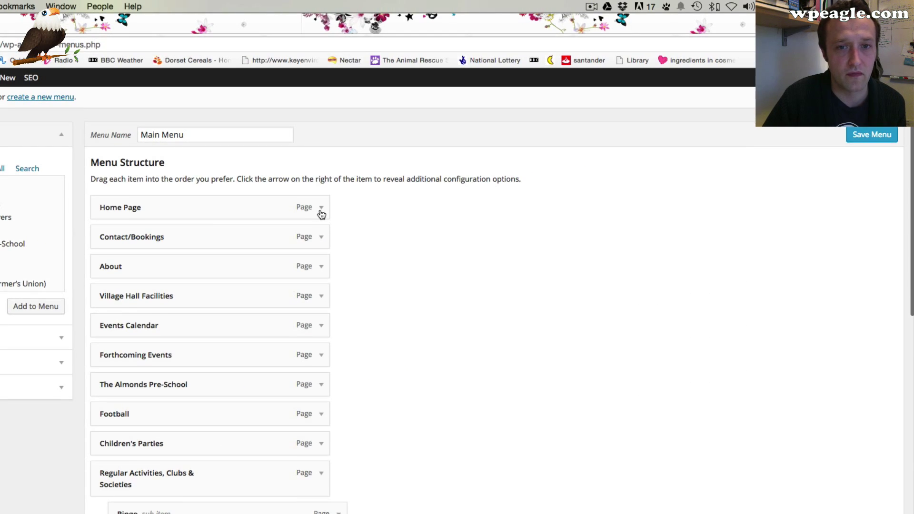
click(320, 208)
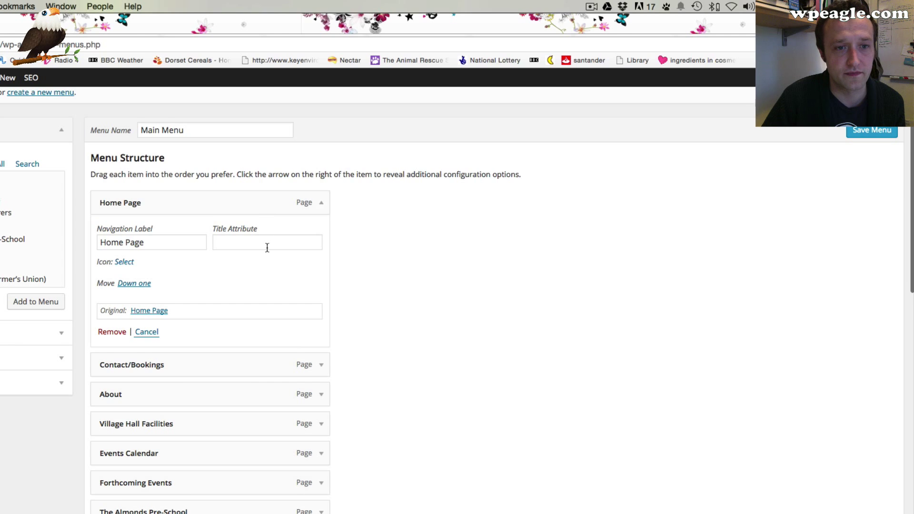
scroll(265, 248, up, 1)
click(123, 271)
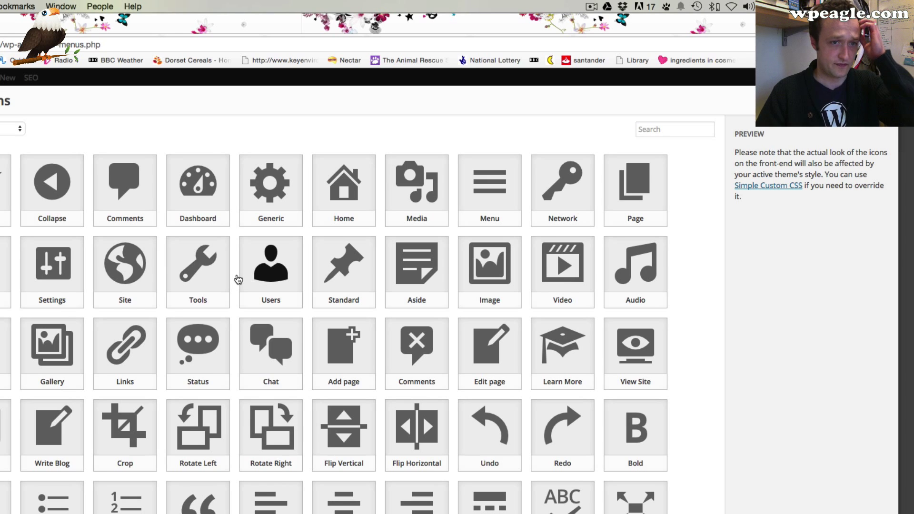
click(333, 197)
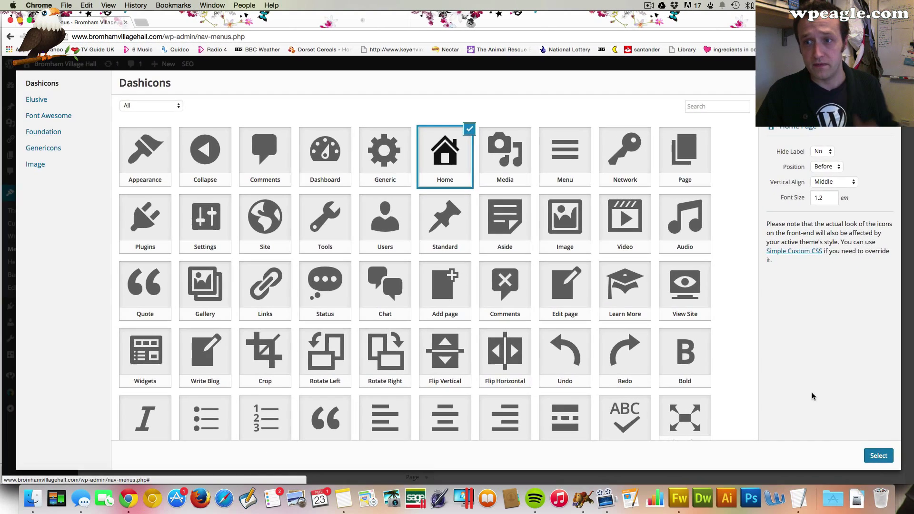
click(869, 513)
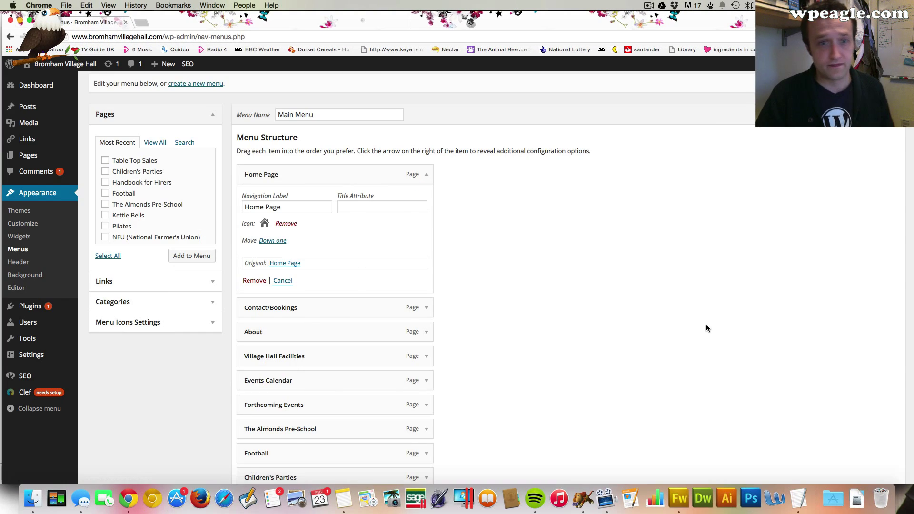
Give the Contact/Bookings menu item the Phone icon, found by searching 'contactphone'
scroll(401, 267, down, 2)
click(426, 283)
scroll(418, 284, down, 2)
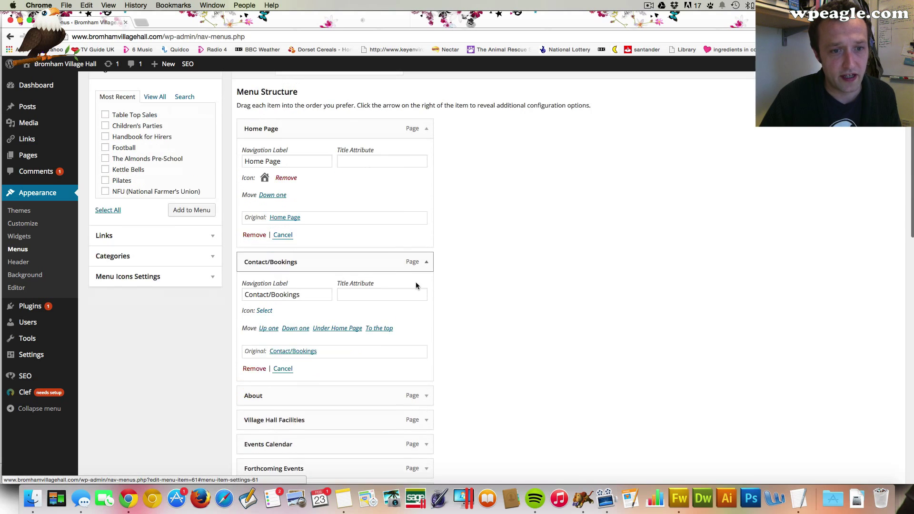
click(263, 280)
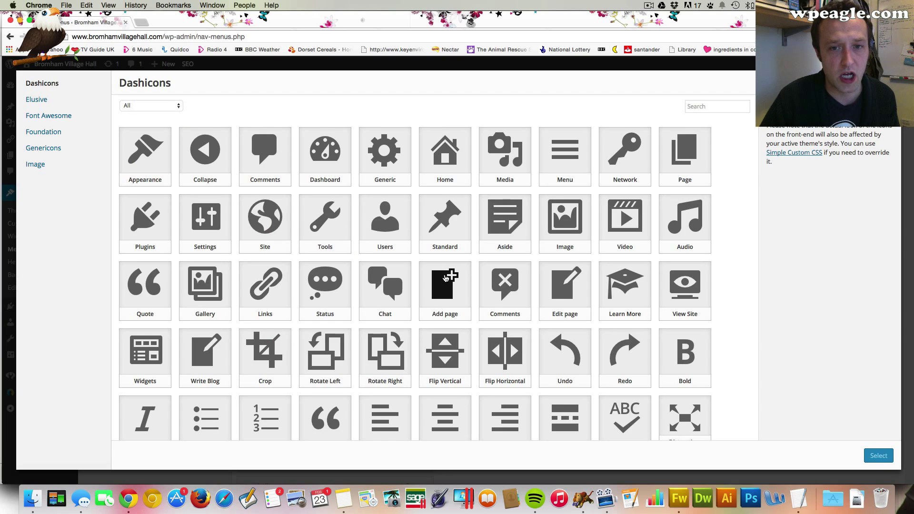
scroll(609, 199, down, 1)
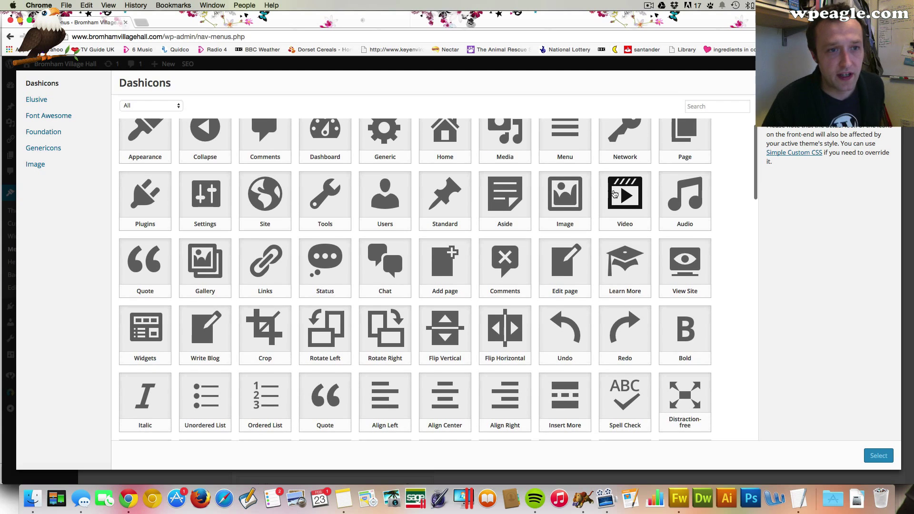
scroll(614, 191, up, 1)
click(715, 105)
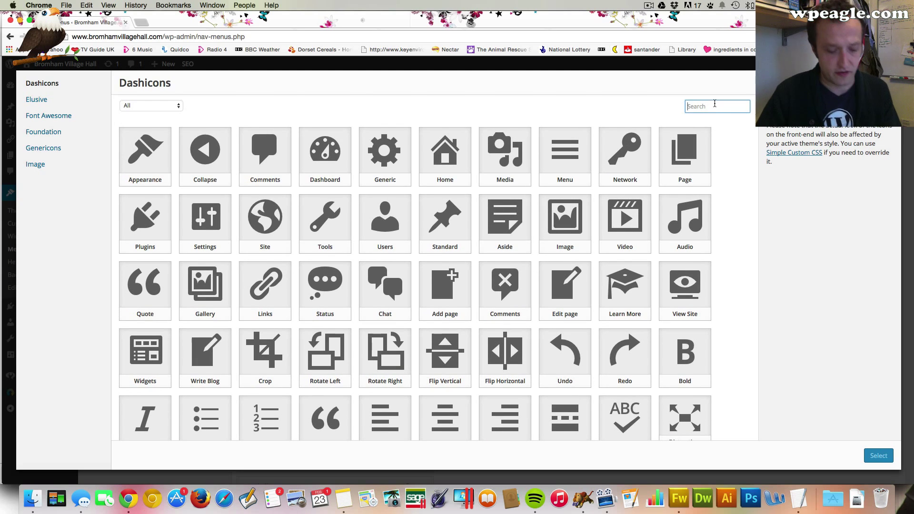
text(c)
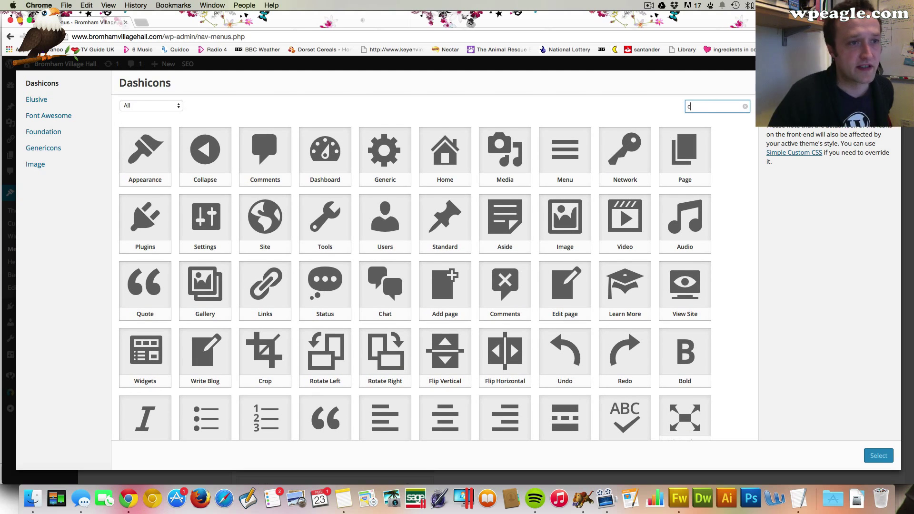
text(ontact)
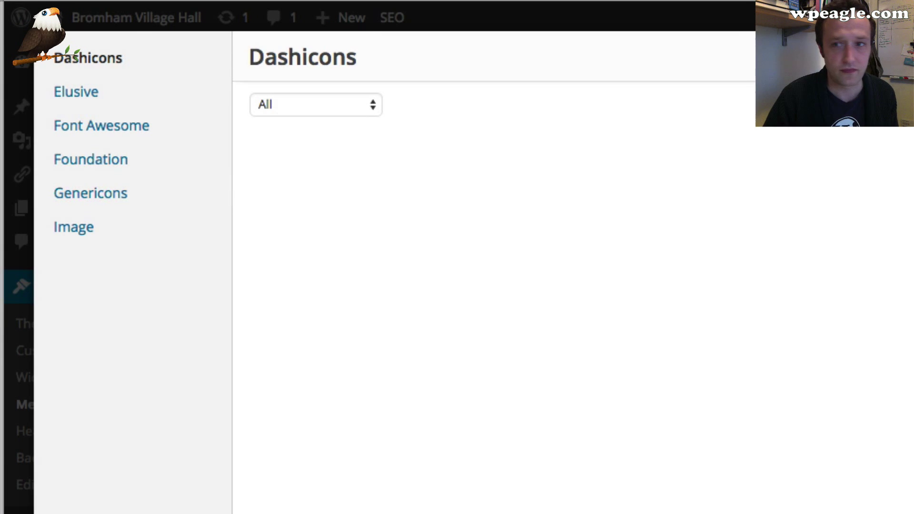
text(phone)
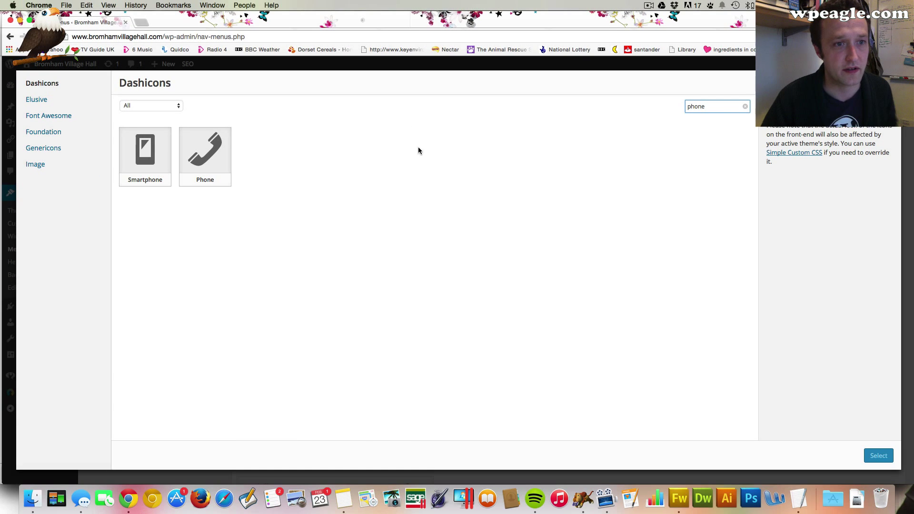
click(205, 152)
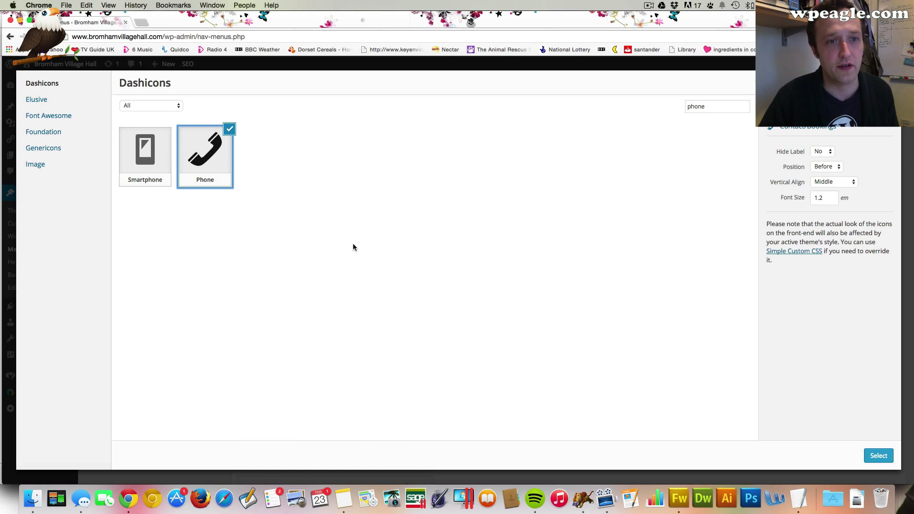
click(879, 456)
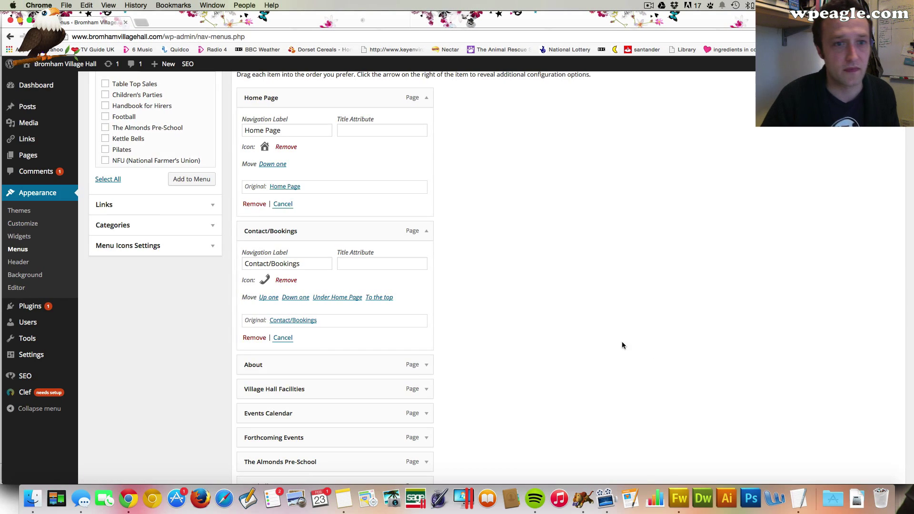
Give the About menu item the Info icon, found by searching 'info'
scroll(395, 267, down, 3)
click(427, 275)
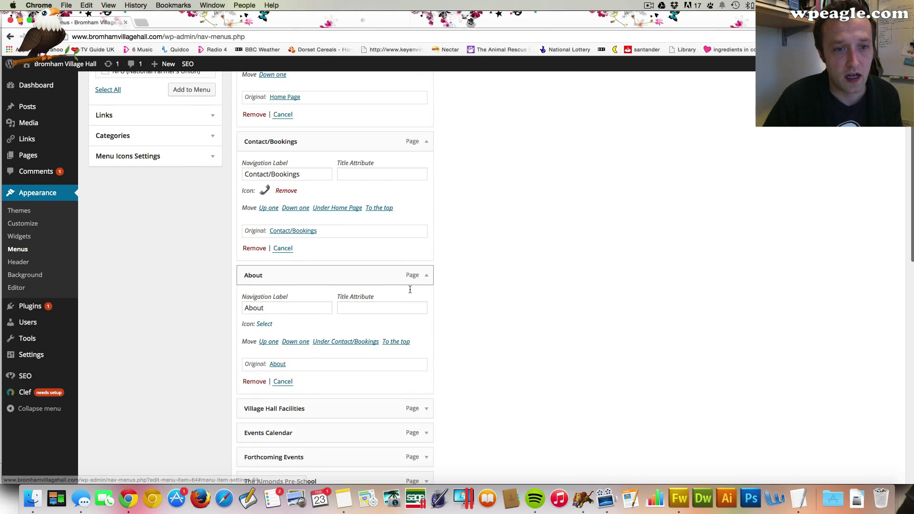
scroll(334, 281, down, 3)
click(264, 265)
click(724, 103)
double_click(724, 103)
key(BackSpace)
text(info)
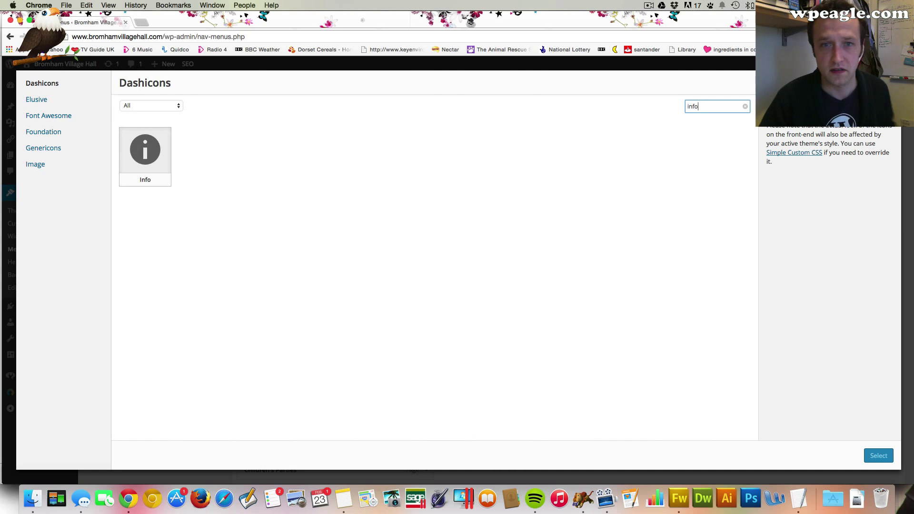
click(145, 151)
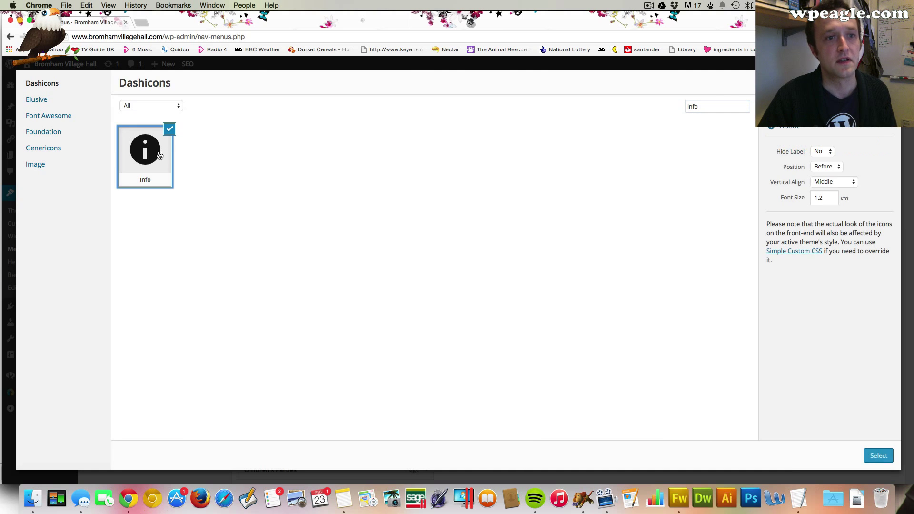
click(879, 458)
Collapse the About item and save the Main Menu
scroll(327, 356, down, 3)
scroll(334, 353, up, 4)
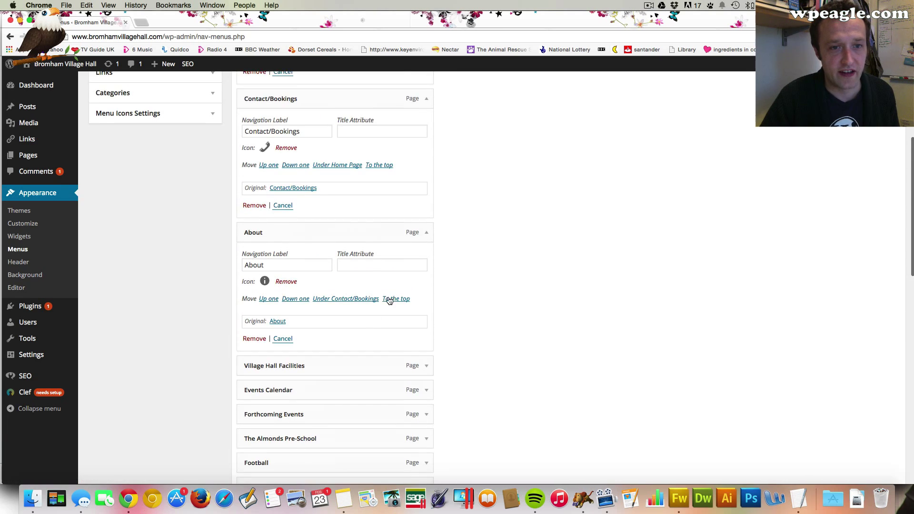
click(428, 233)
scroll(418, 250, up, 5)
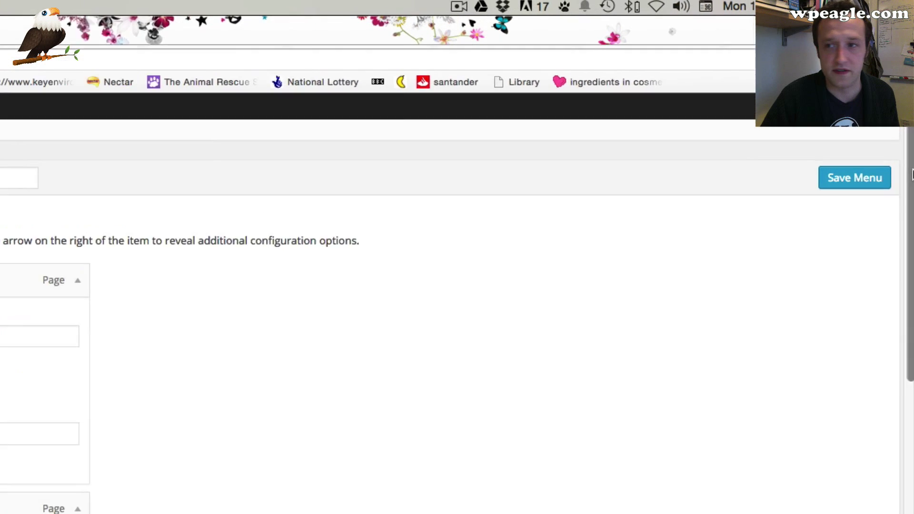
click(863, 217)
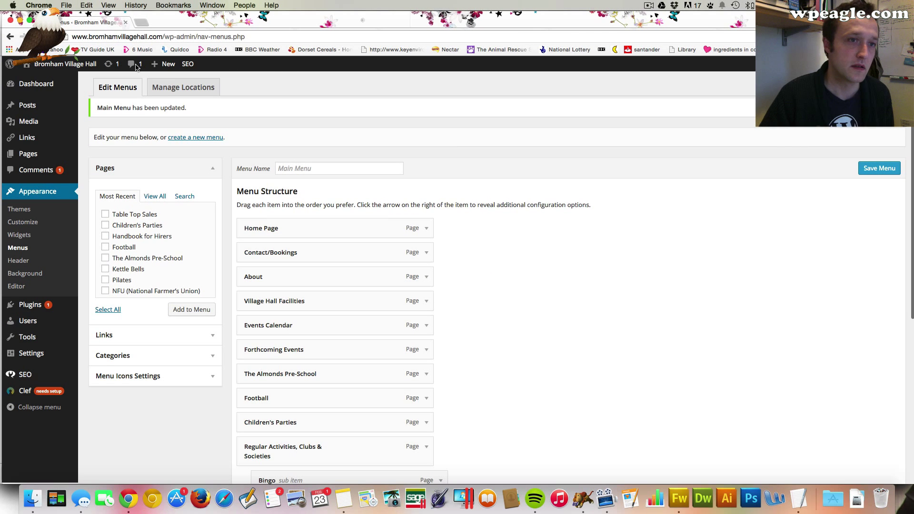
mouse_move(58, 64)
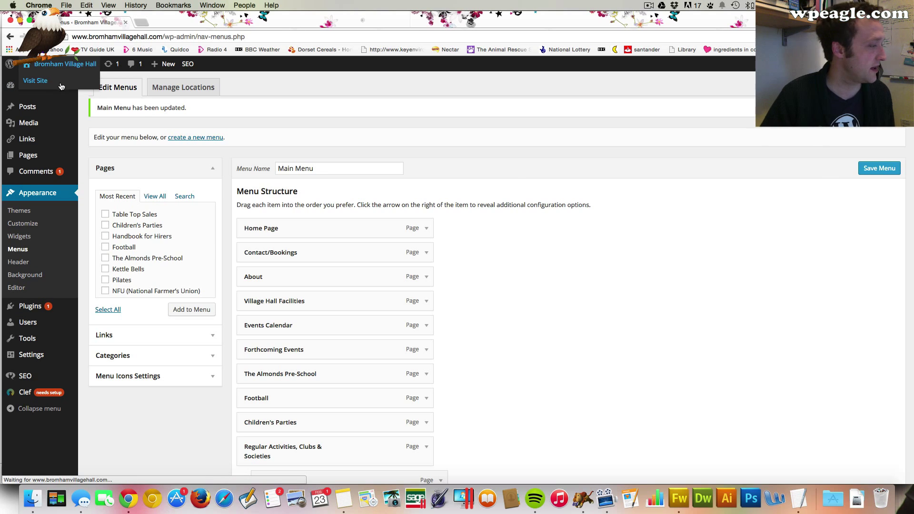
Visit the live Bromham Village Hall site and scroll to the menu to check its icons
click(54, 85)
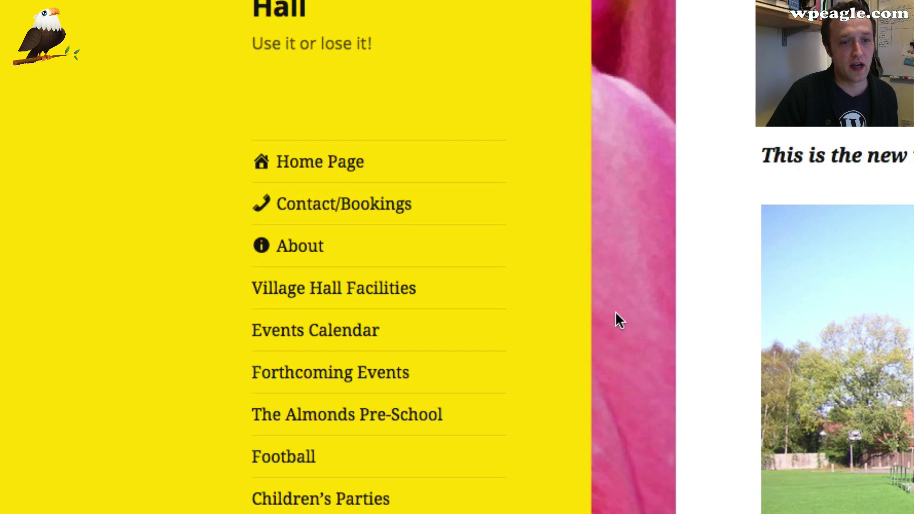
scroll(616, 312, down, 1)
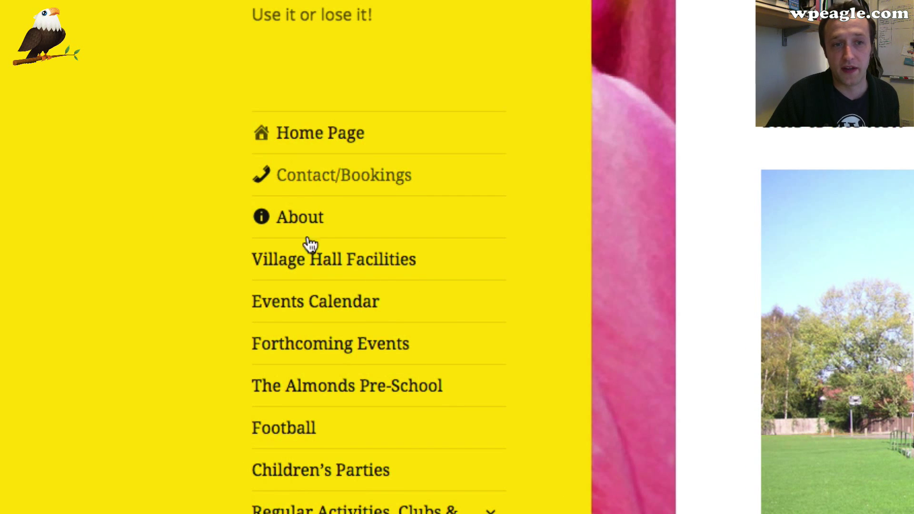